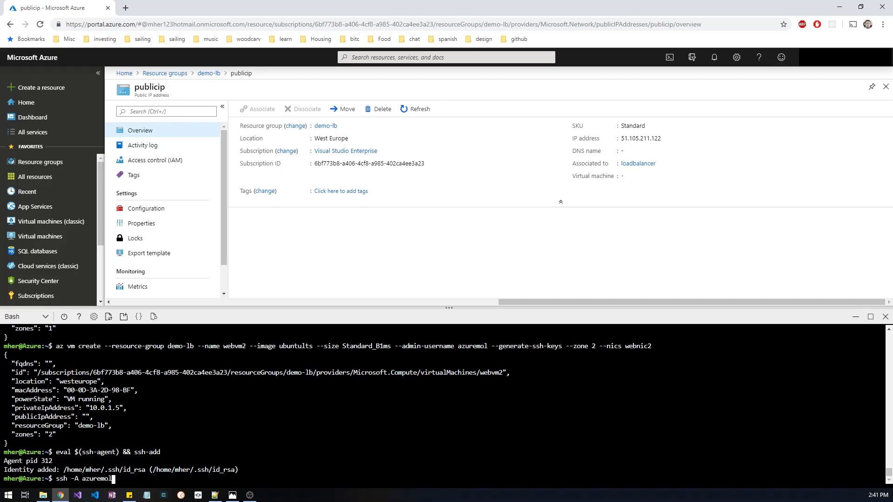
Step: Connect over SSH with agent forwarding as azuremol to 51.105.211.122 on port 50001 and accept the host key
type("@")
right_click(281, 486)
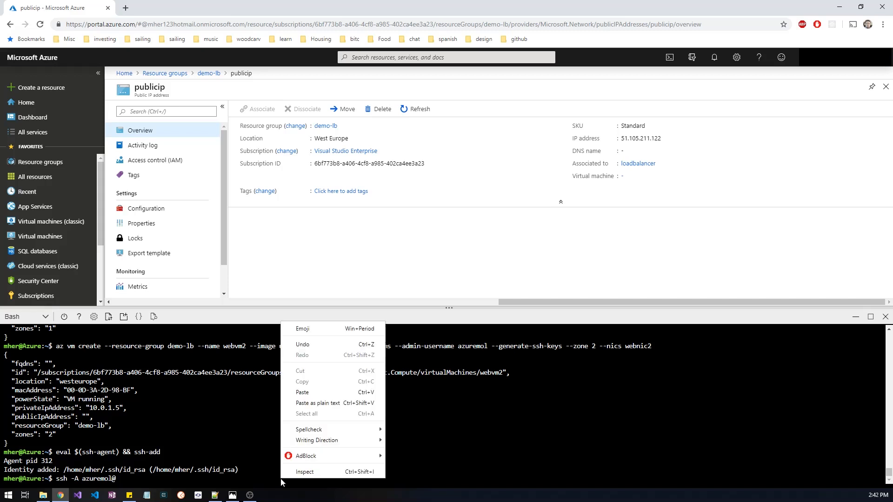
left_click(300, 394)
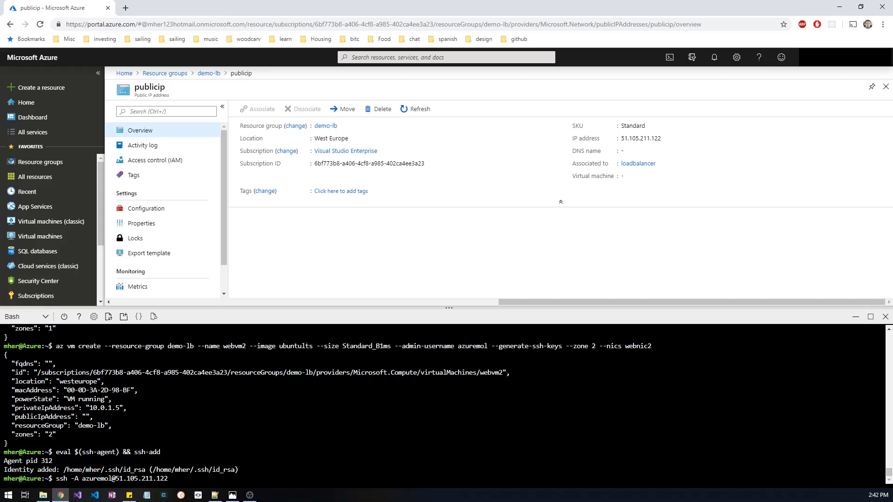
type("-p")
type("50001")
key("Return")
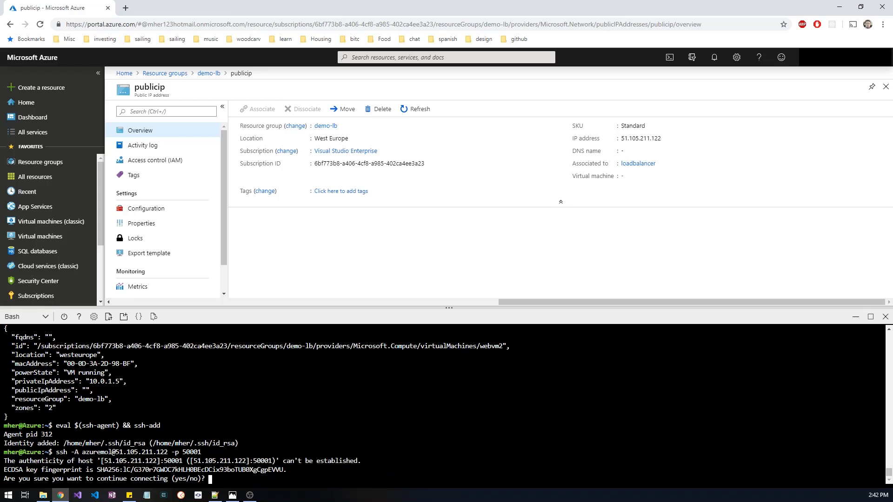
type("yes")
key("Return")
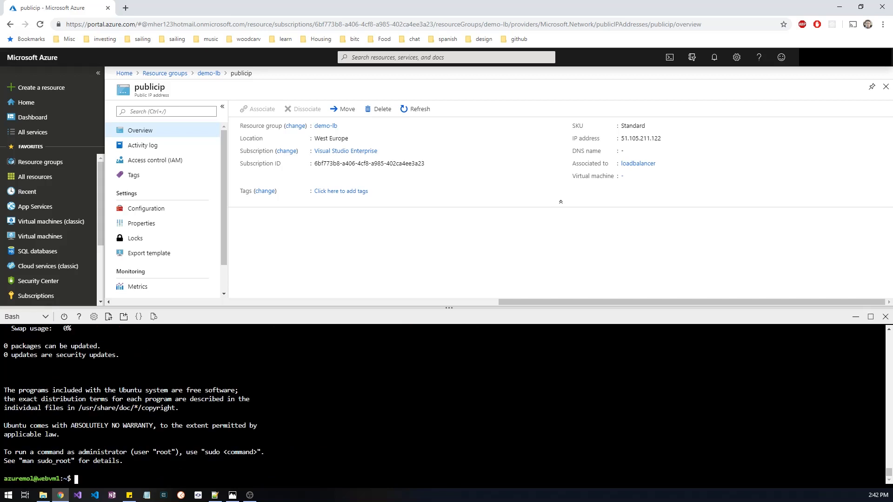
type("sudo apt-get install -y nginx")
key("Return")
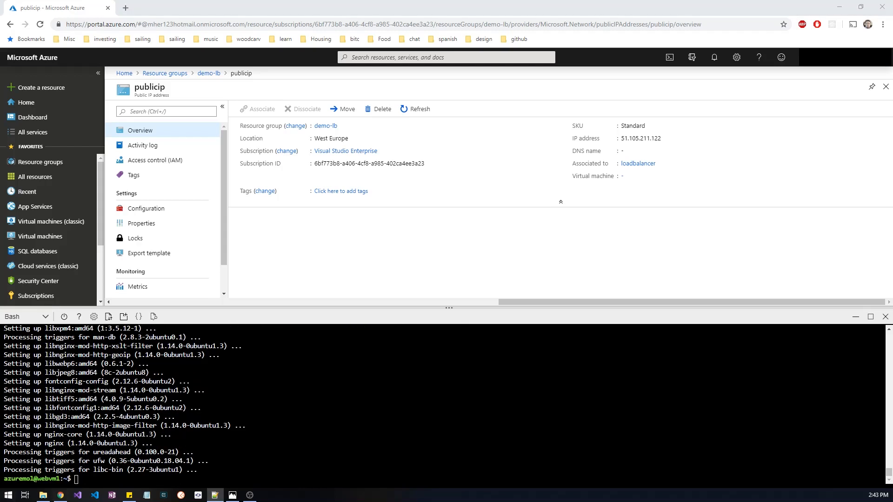
key("alt+Tab")
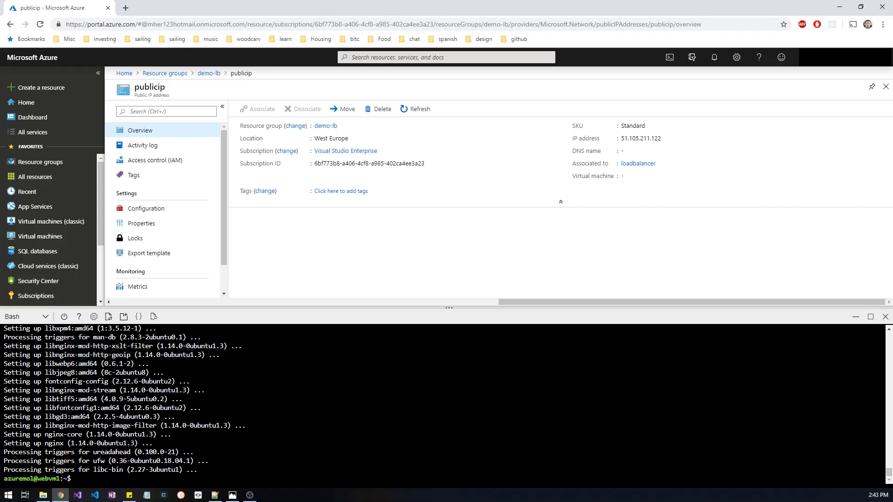
right_click(232, 482)
left_click(251, 388)
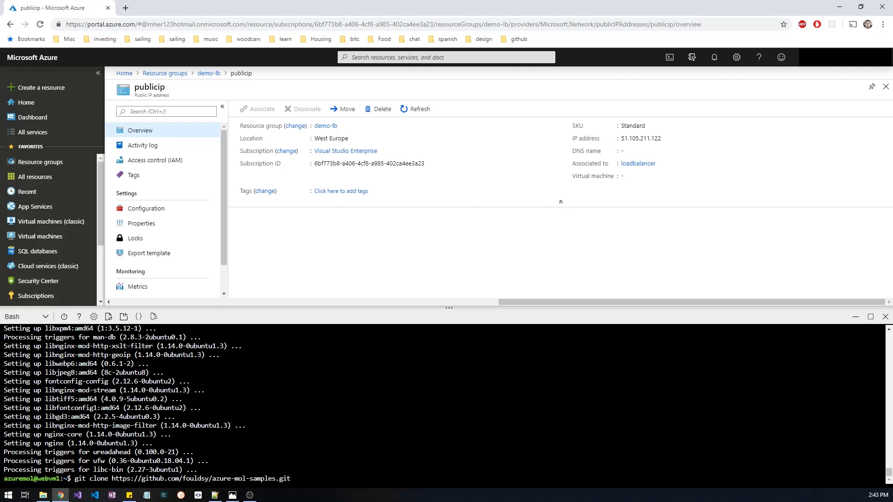
key("Return")
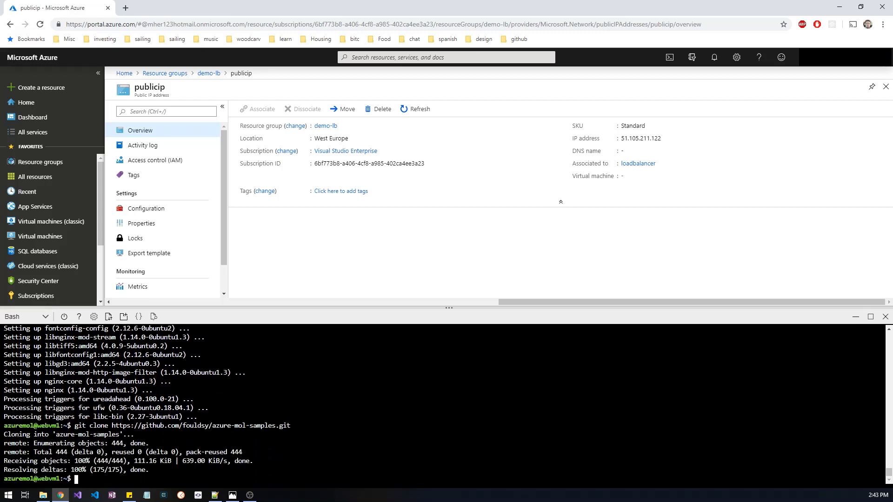
Step: Copy everything in azure-mol-samples/8/webvm1/ to /var/www/html/ on webvm1 with sudo
key("alt+Tab")
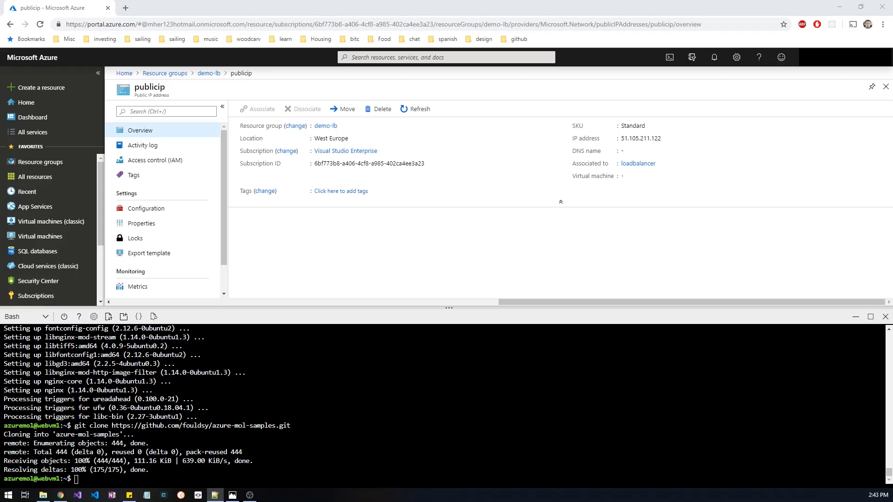
key("alt+Tab")
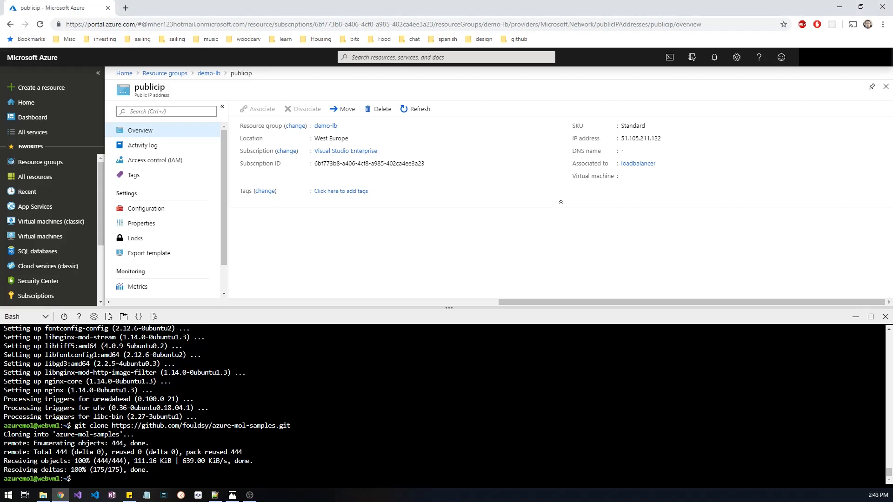
right_click(167, 480)
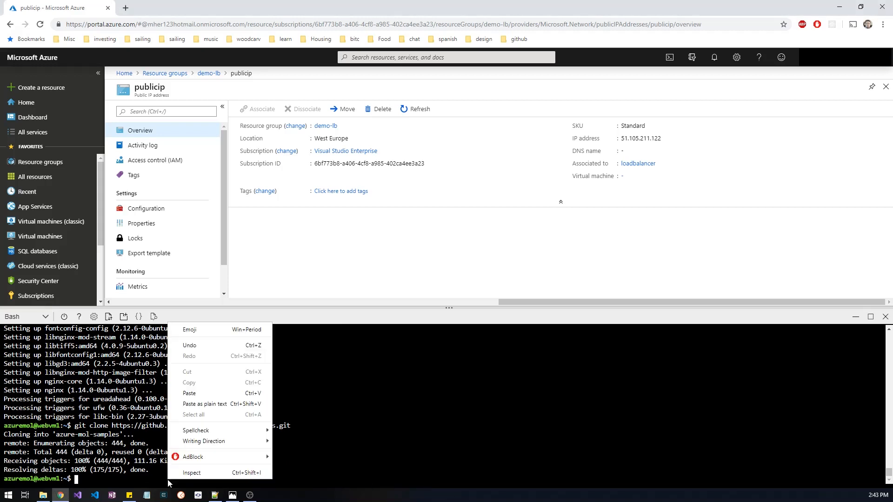
left_click(186, 393)
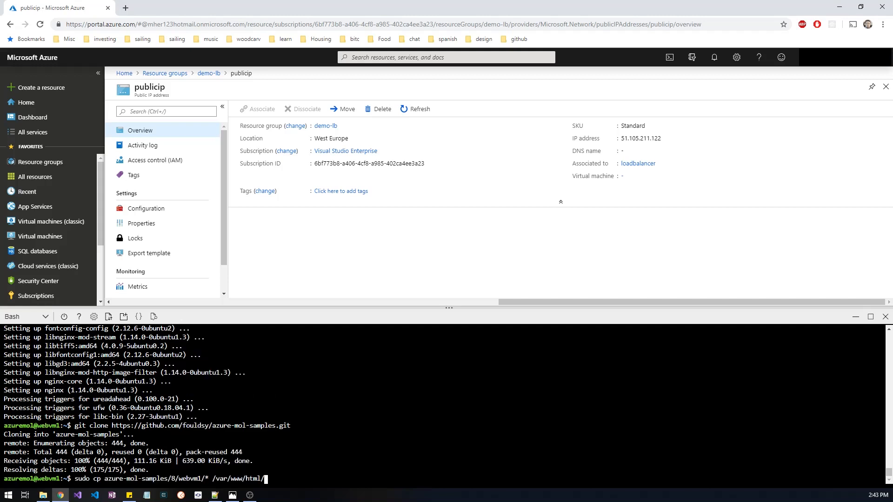
key("Return")
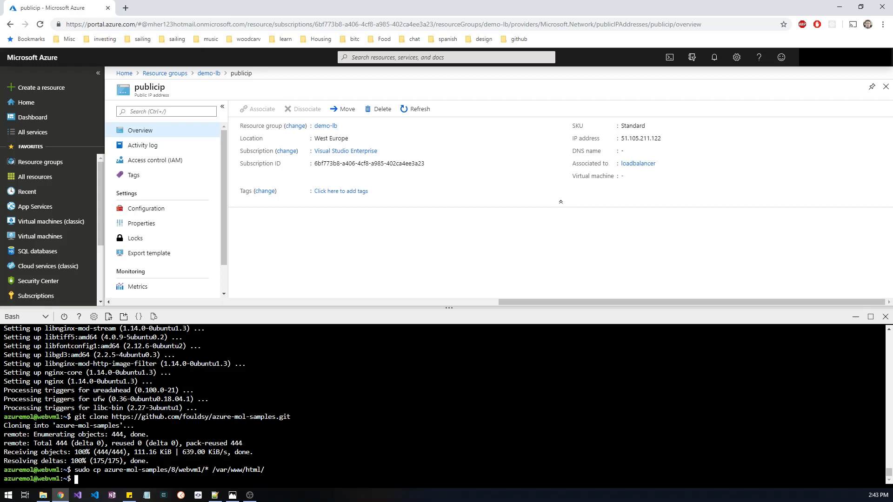
Step: Begin an ssh command on webvm1 and open the webnic2 network interface in the demo-lb resource group for its private IP address
type("ssh")
left_click(208, 74)
scroll(418, 274, "down", 1)
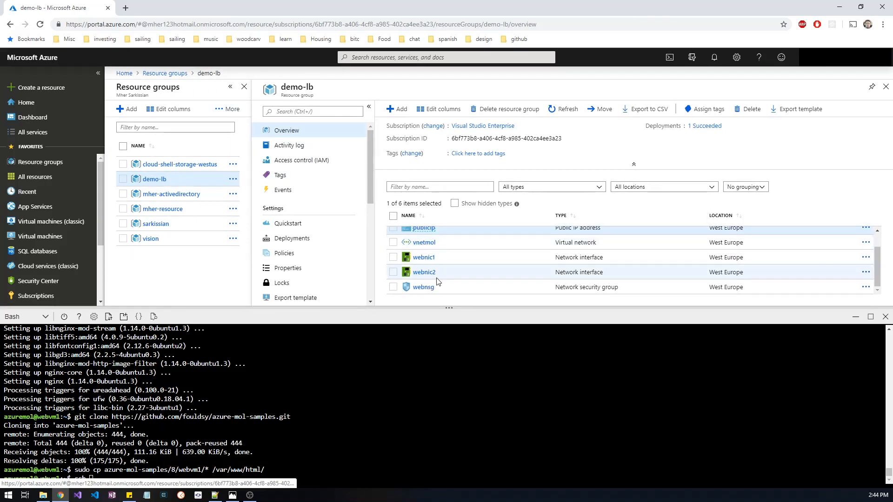
scroll(430, 288, "up", 1)
scroll(430, 287, "down", 1)
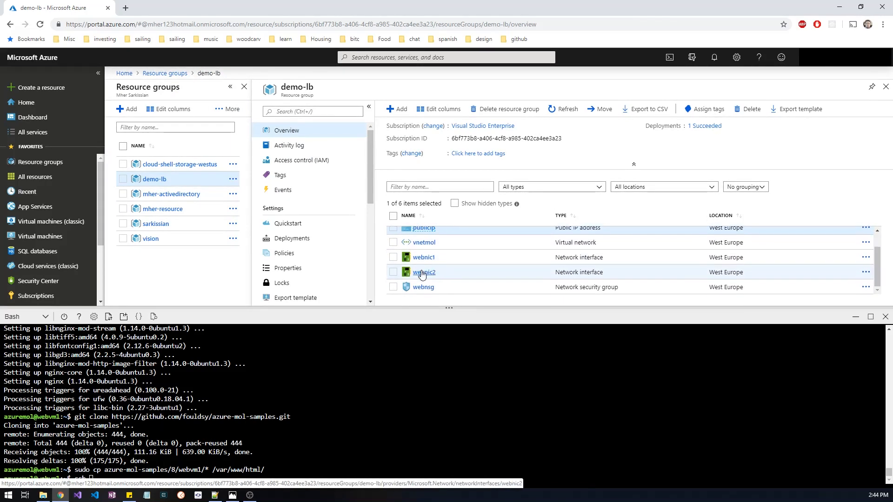
left_click(422, 272)
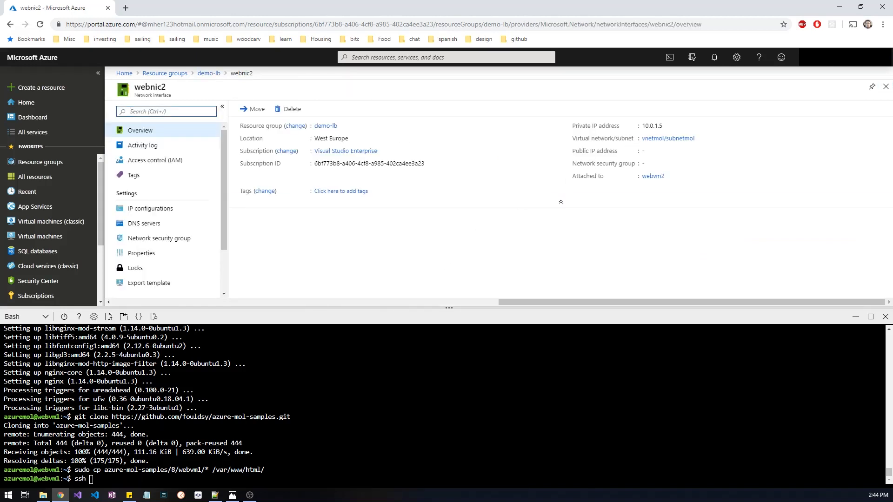
Step: Complete the ssh command with 10.0.1.5 to connect from webvm1 to webvm2, and accept the host key
left_click(91, 480)
type("10.0.1.5")
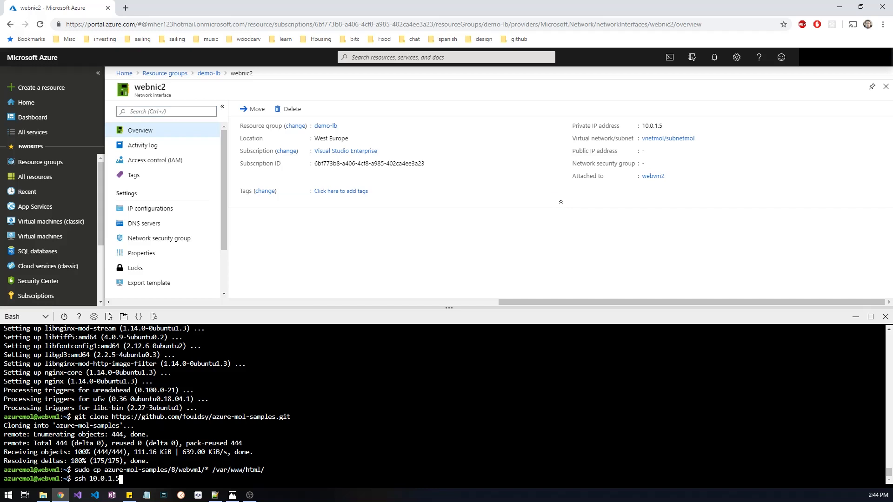
key("Return")
type("yes")
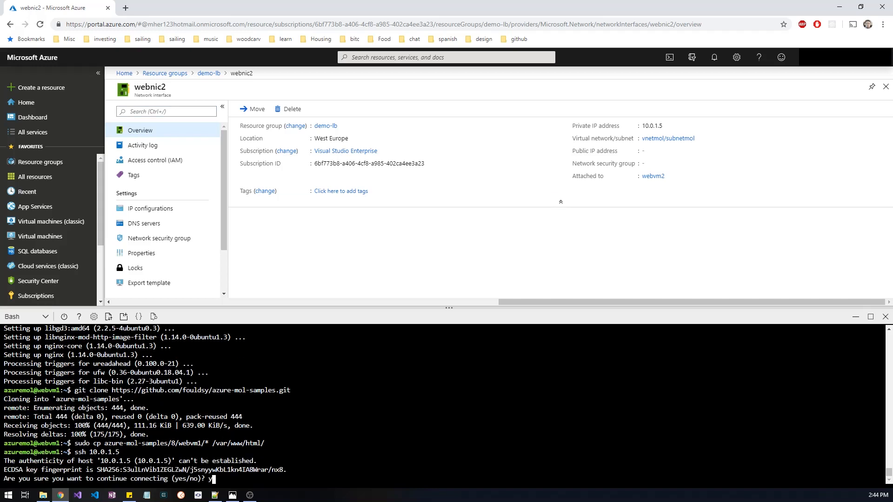
key("Return")
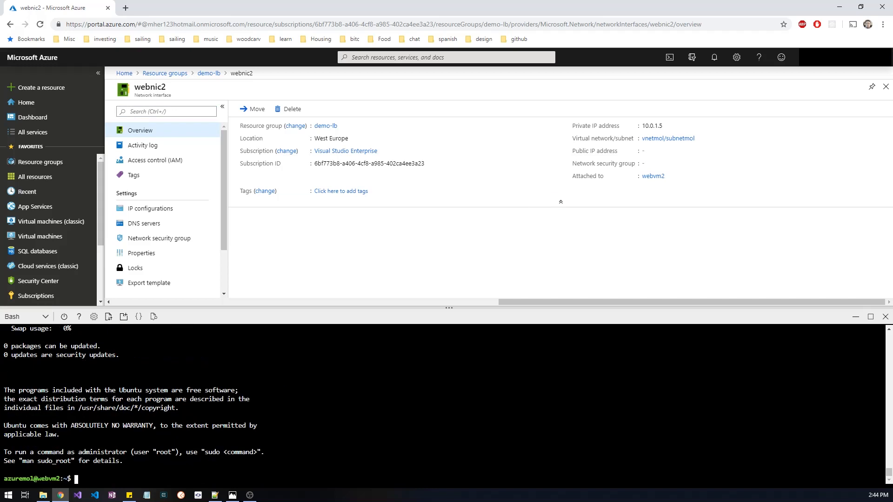
key("alt+Tab")
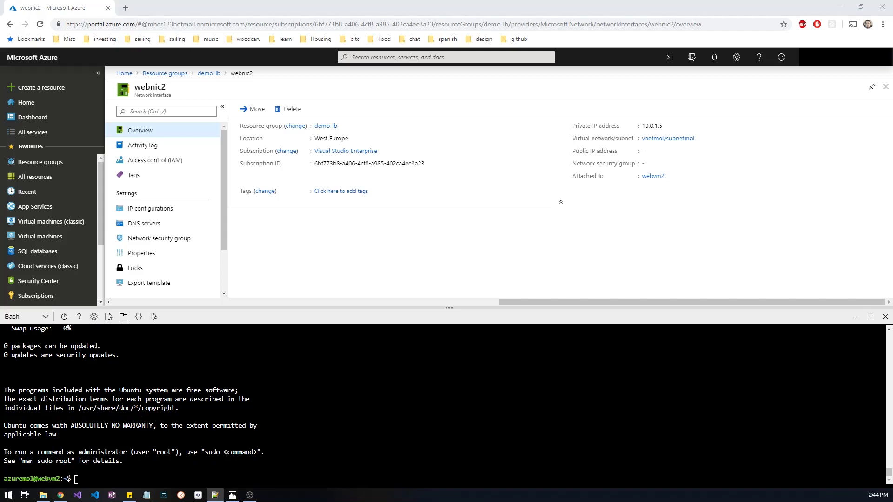
right_click(110, 477)
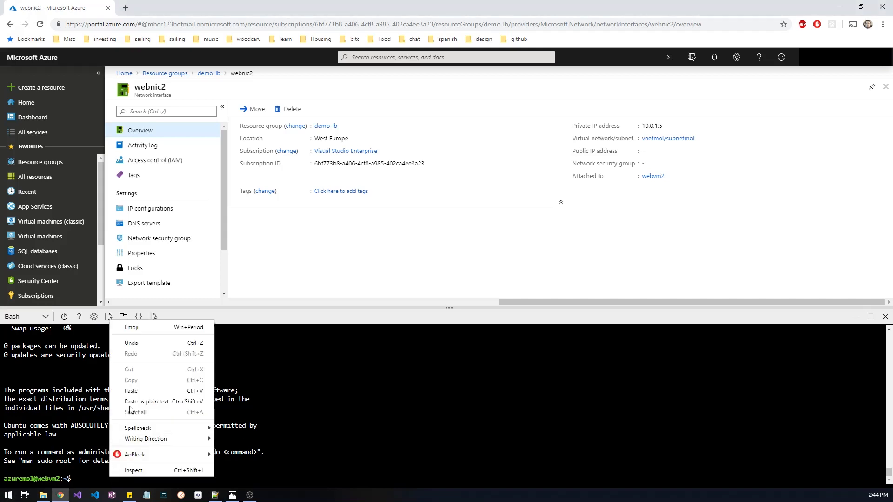
left_click(134, 392)
key("Return")
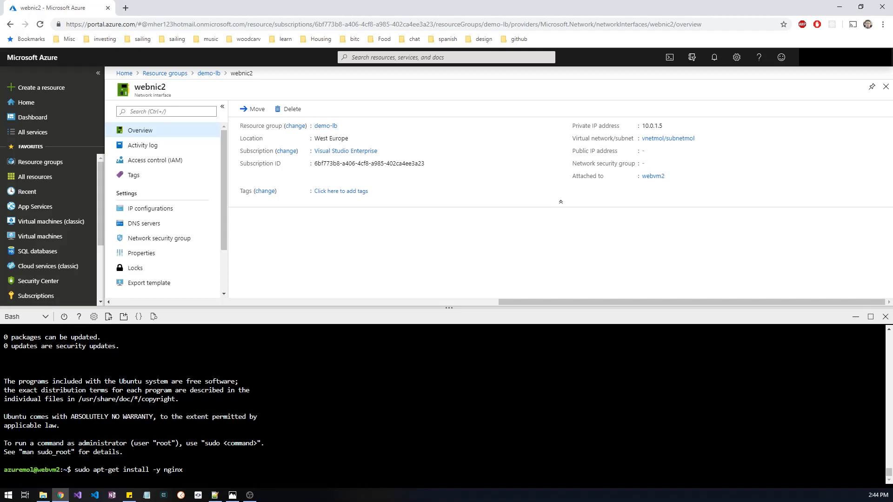
key("alt+Tab")
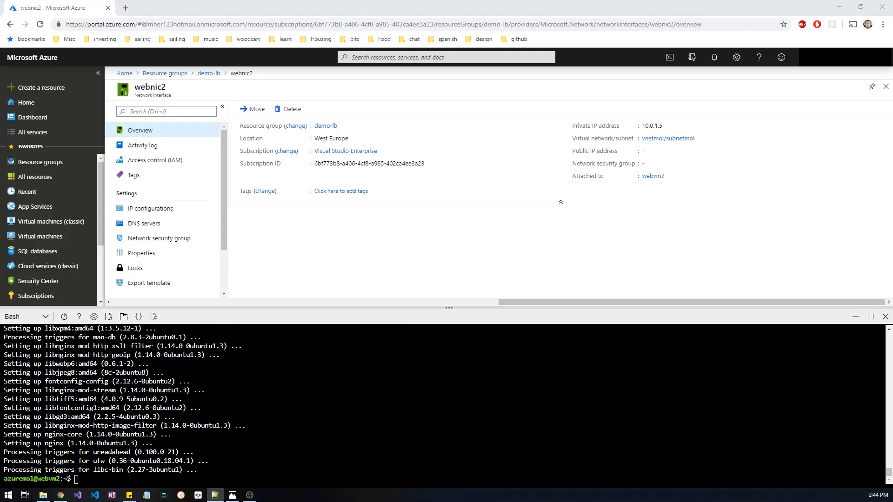
right_click(242, 478)
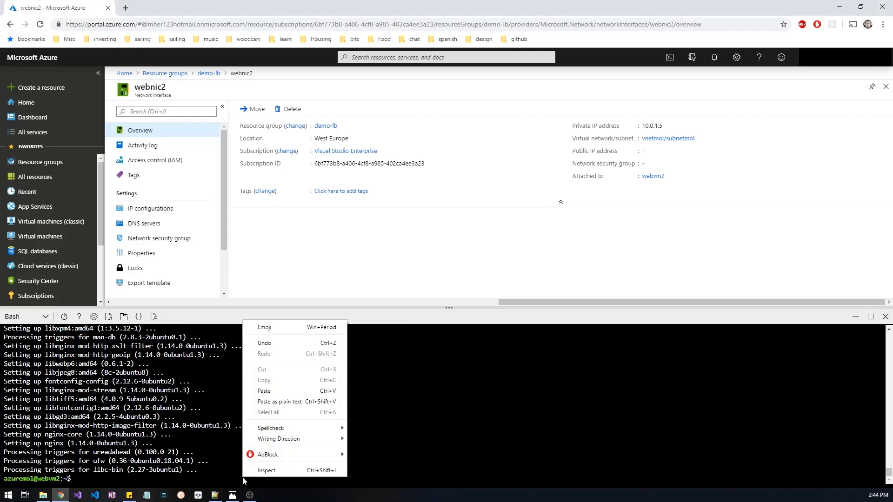
left_click(264, 391)
key("Return")
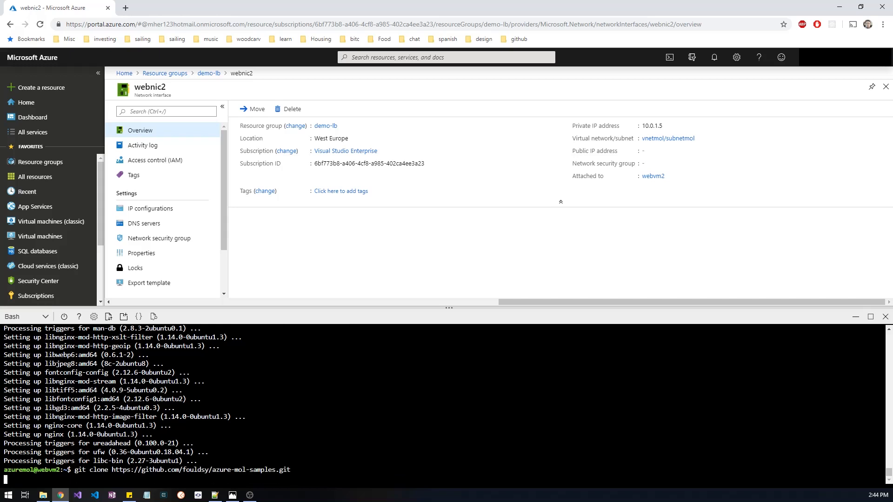
Step: Copy everything in azure-mol-samples/8/webvm2/ to /var/www/html/ on webvm2 with sudo
key("alt+Tab")
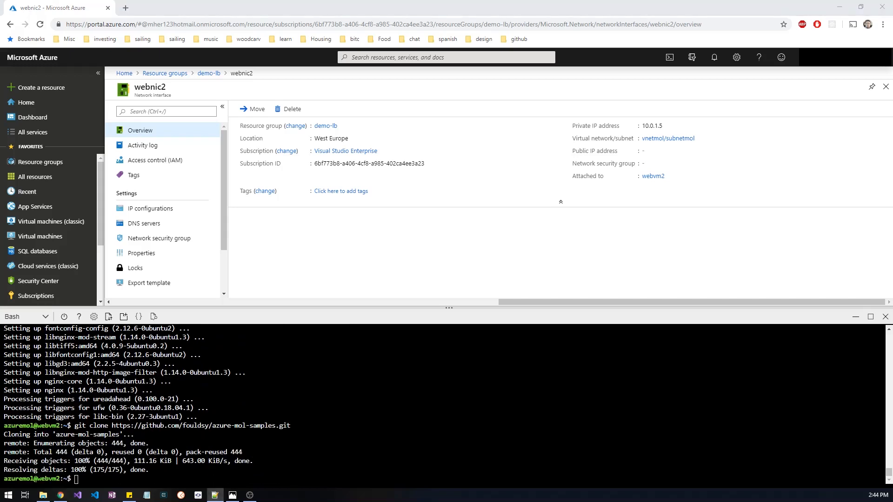
right_click(171, 478)
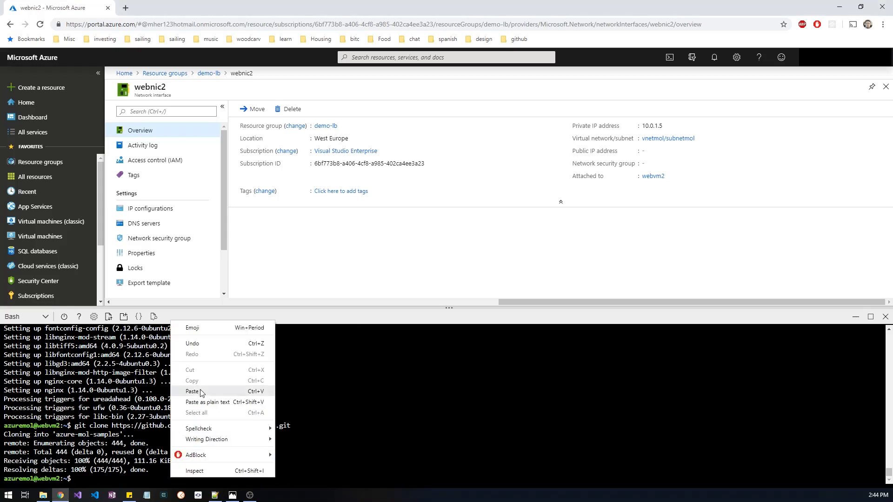
left_click(191, 394)
key("Return")
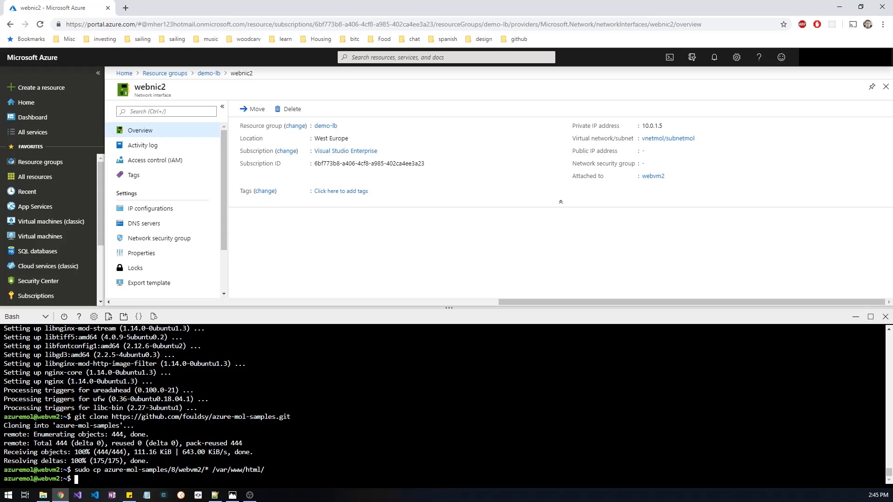
Step: Exit the SSH sessions on webvm2 and webvm1 to return to the Azure Cloud Shell prompt
type("exit")
key("Return")
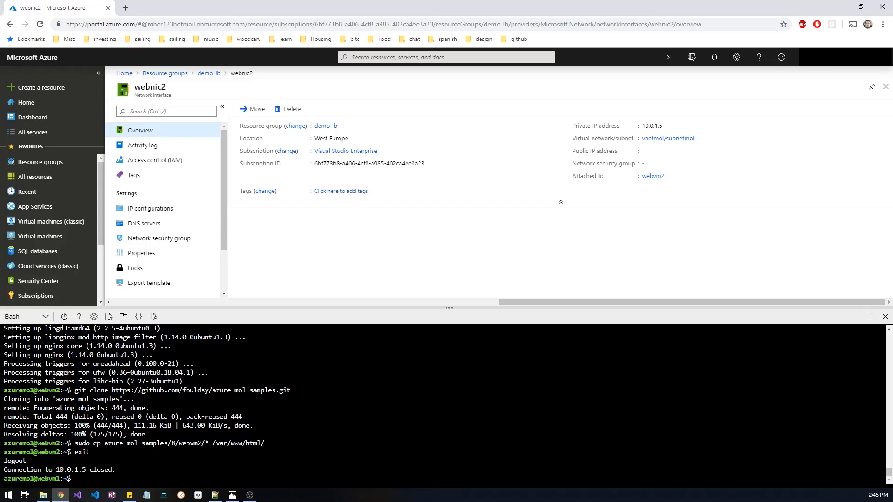
type("exit")
key("Return")
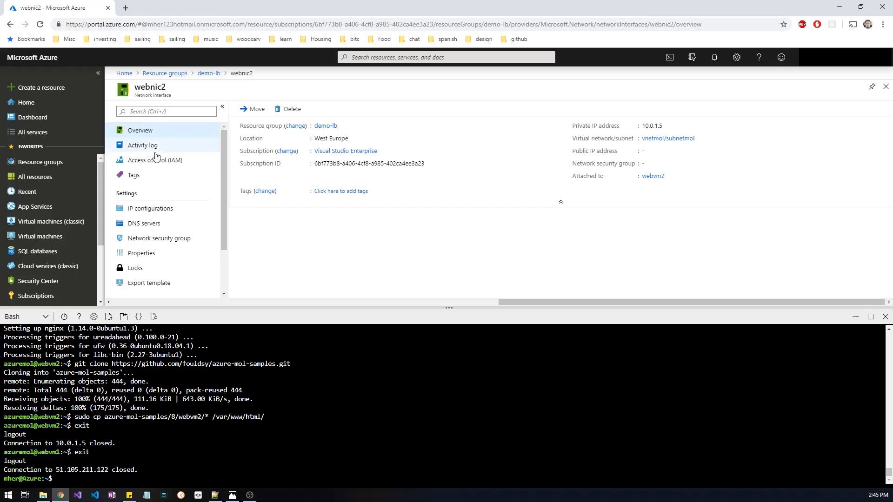
Step: Copy the IP address of the publicip resource in demo-lb and load it in a new browser tab
left_click(209, 73)
scroll(474, 265, "up", 2)
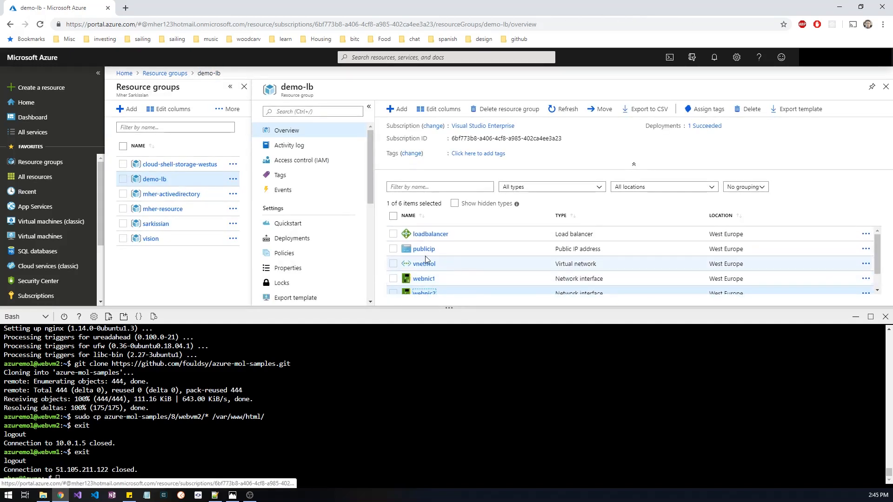
left_click(428, 250)
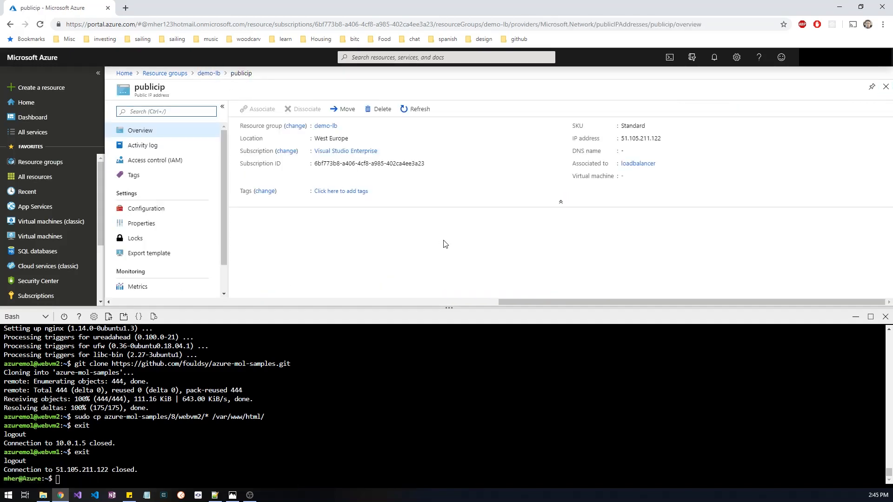
left_click(667, 138)
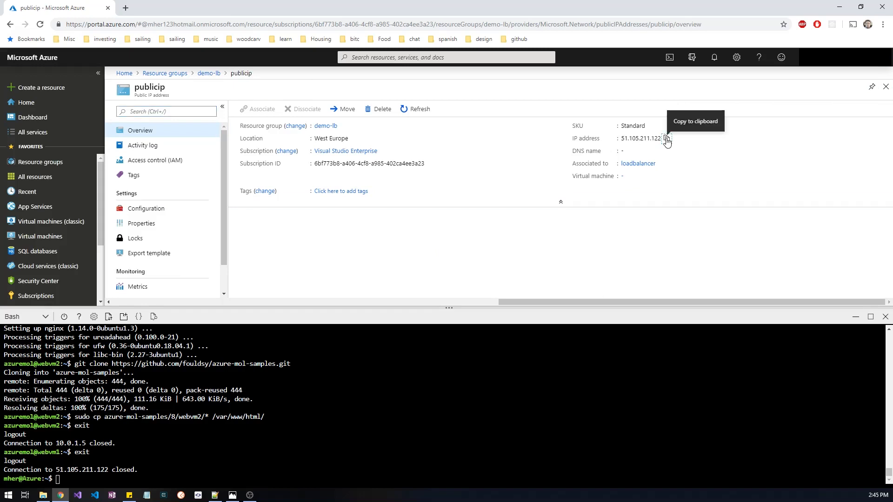
left_click(126, 8)
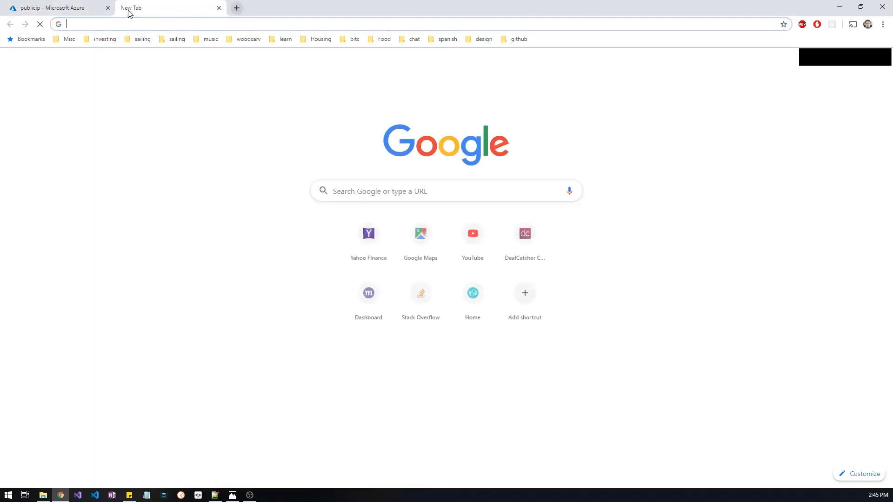
key("ctrl+v")
key("Return")
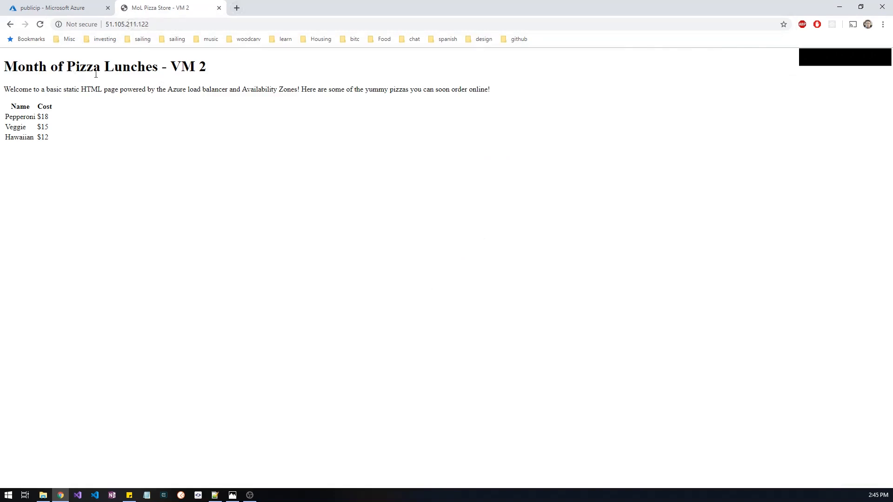
Step: Reload the pizza store page repeatedly and check the VM number in its heading to see which server responds
left_click_drag(171, 68, 207, 69)
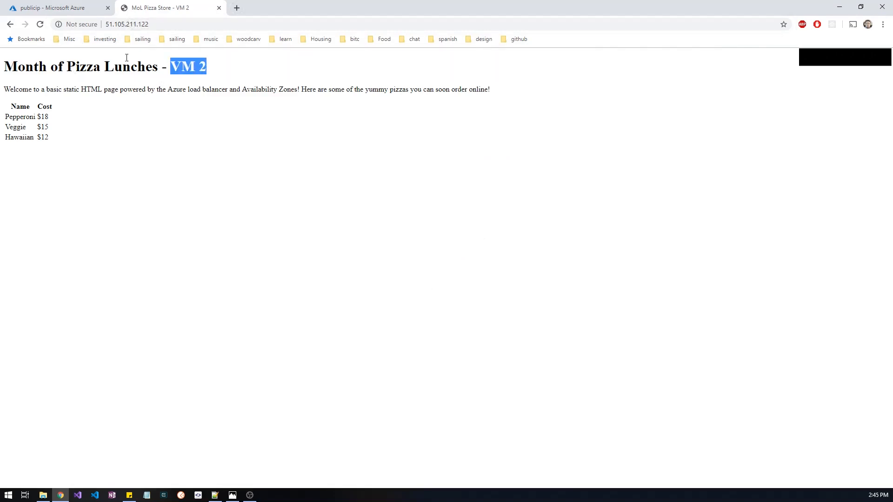
left_click(41, 24)
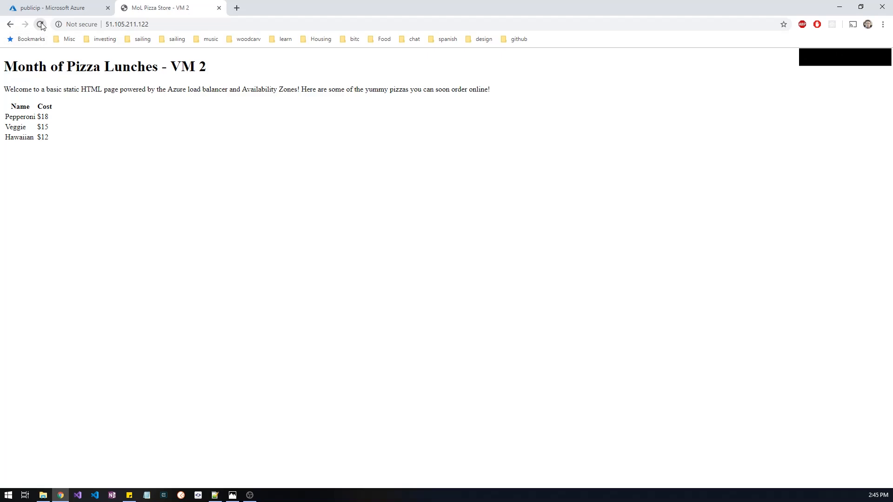
left_click(41, 24)
left_click(41, 24)
left_click(40, 25)
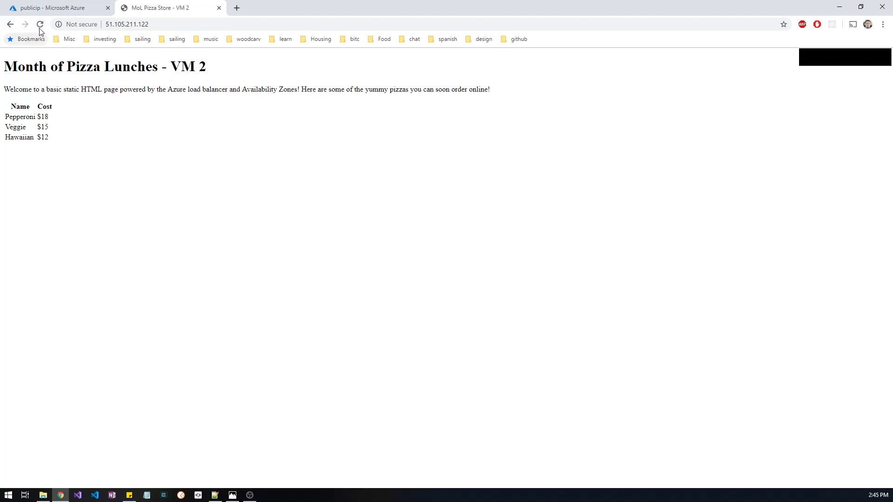
left_click(40, 25)
left_click(40, 26)
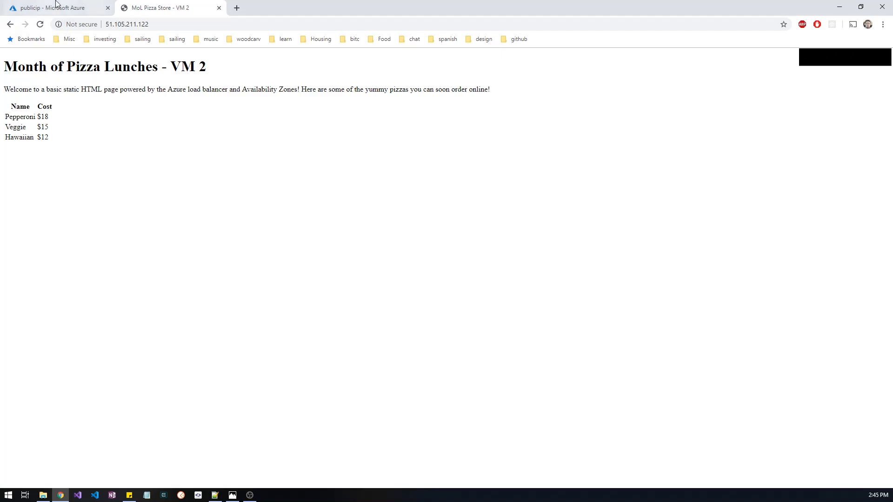
left_click(39, 24)
Step: Return to the demo-lb resource group in the Azure portal and refresh its resource list to find the virtual machines
left_click(72, 10)
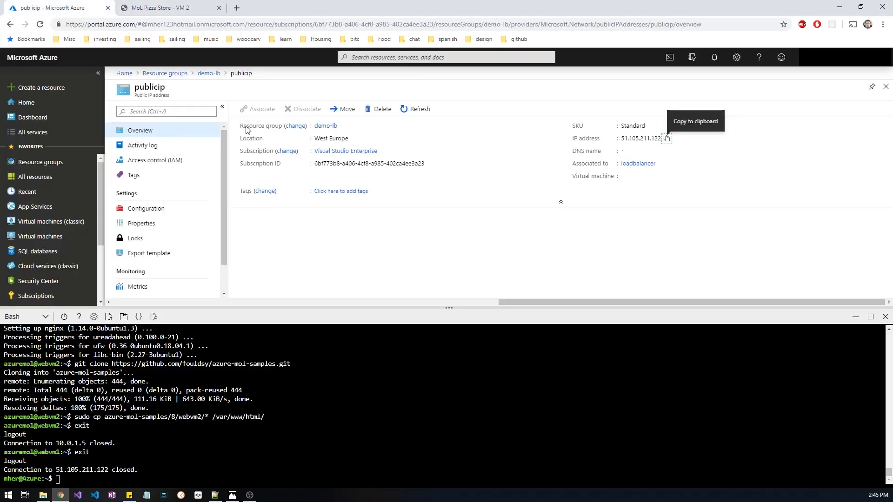
left_click(212, 73)
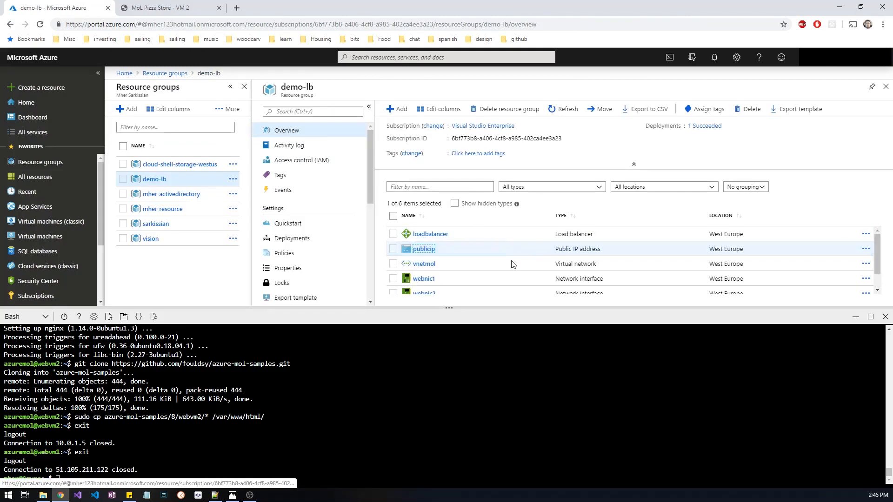
scroll(405, 258, "down", 2)
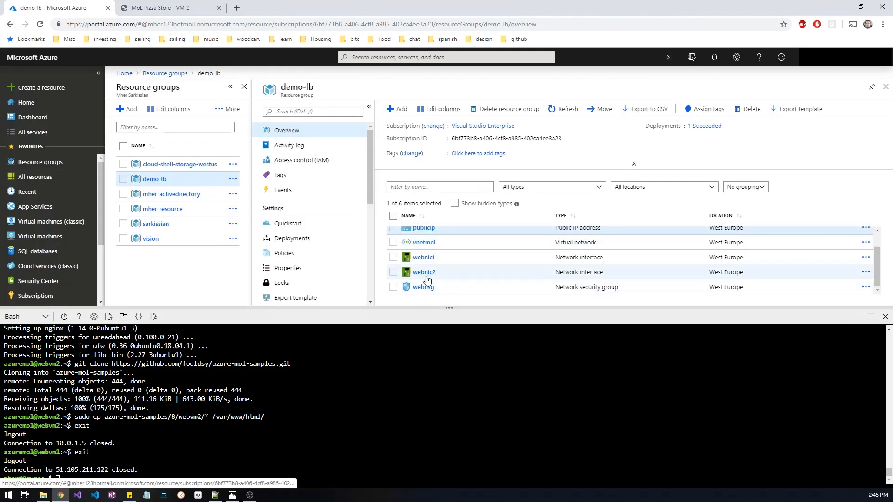
scroll(424, 278, "up", 2)
left_click(562, 108)
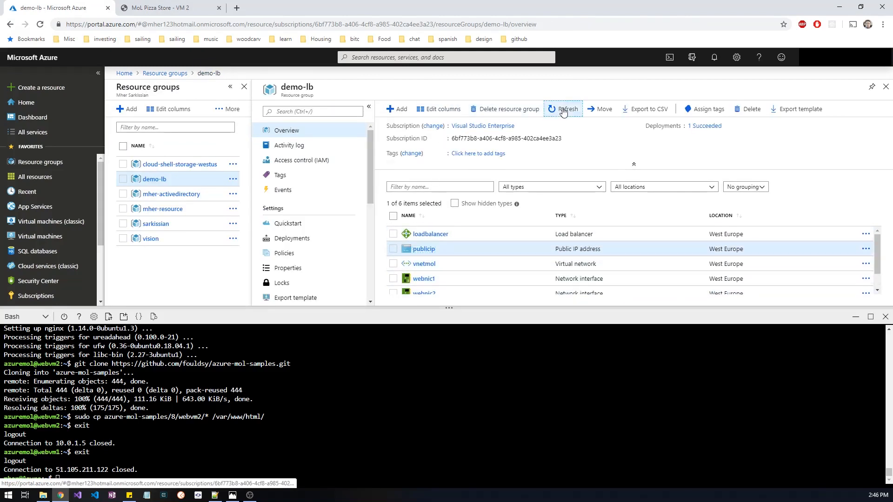
scroll(424, 259, "down", 2)
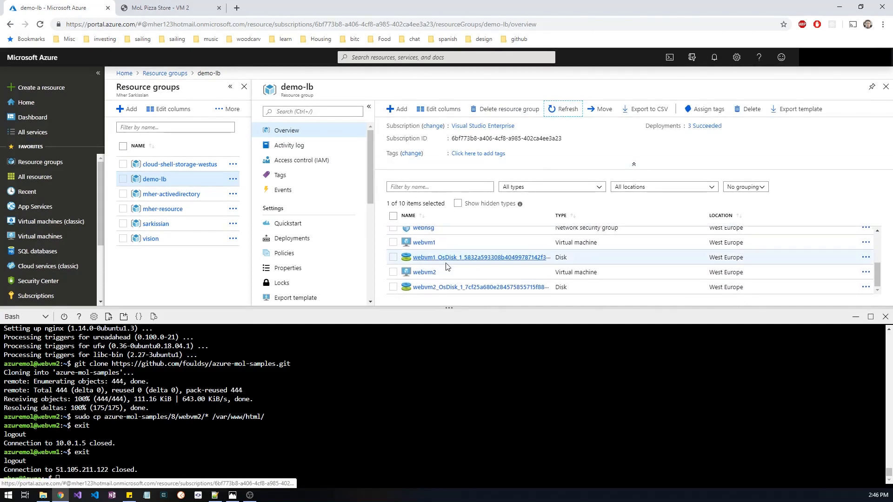
Step: Stop the webvm2 virtual machine in demo-lb and confirm the shutdown
left_click(424, 272)
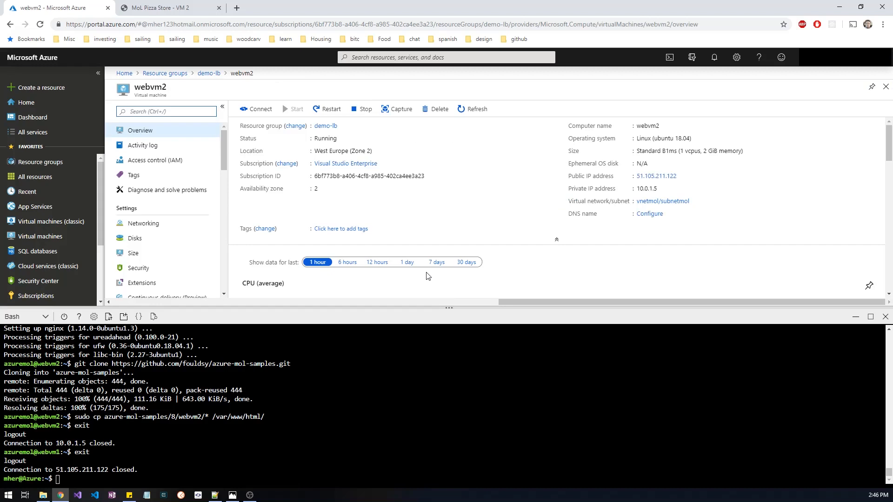
left_click(358, 110)
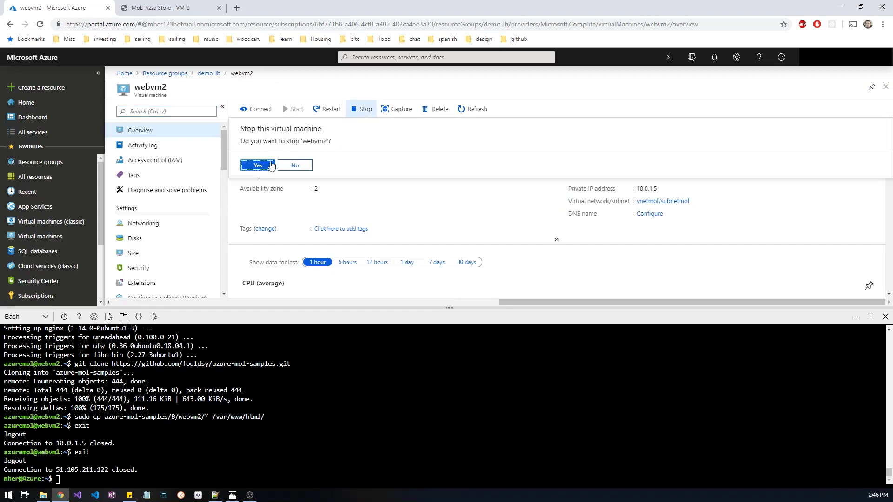
left_click(270, 166)
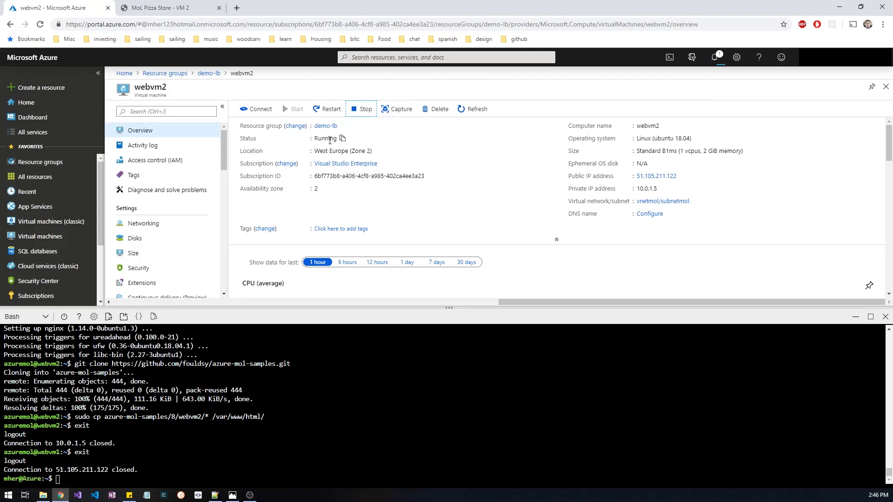
Step: Reload the pizza store page with webvm2 stopped and check the VM number in its heading
left_click(158, 8)
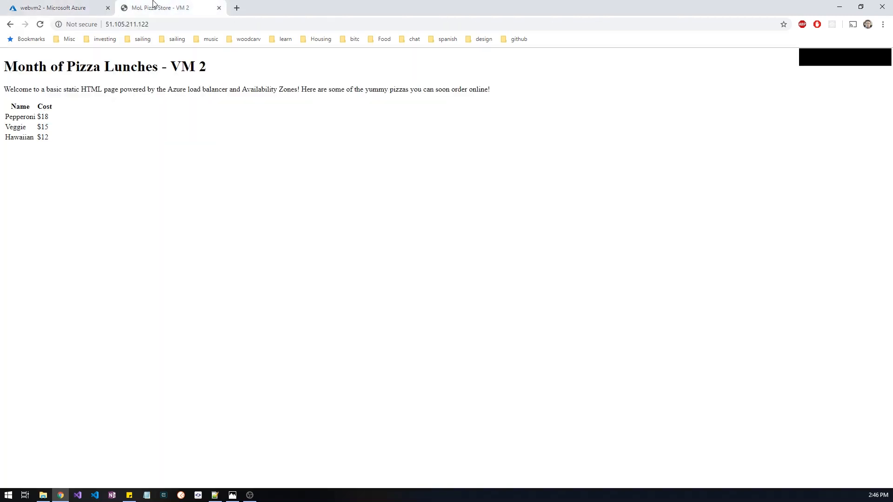
left_click(40, 24)
left_click_drag(178, 67, 209, 68)
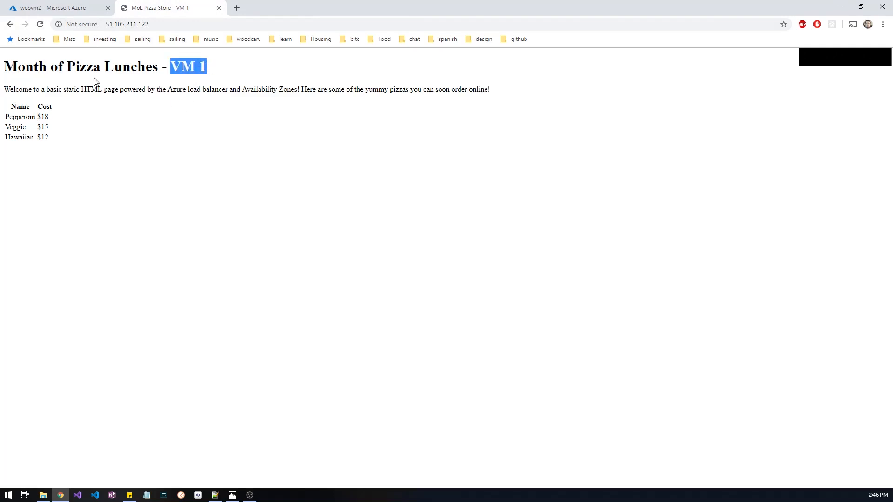
left_click(40, 25)
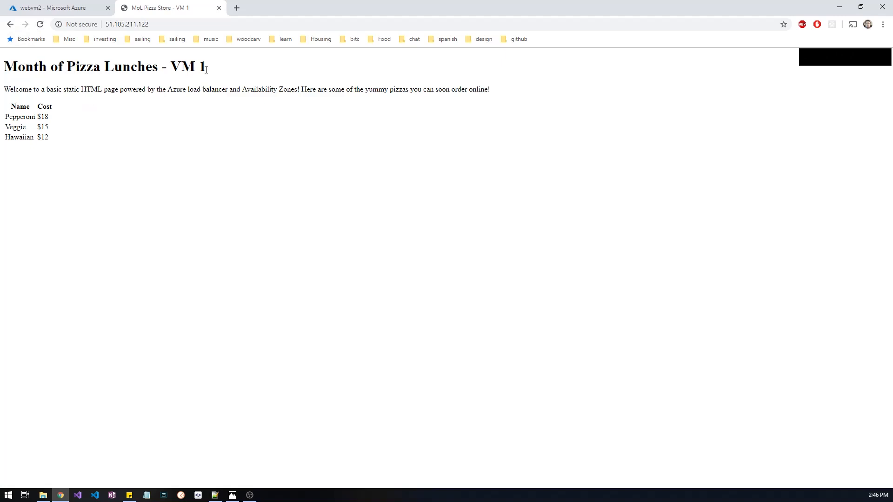
Step: Return to webvm2 in the portal, shrink the Cloud Shell pane and look through the virtual machine's settings and operations
left_click(61, 8)
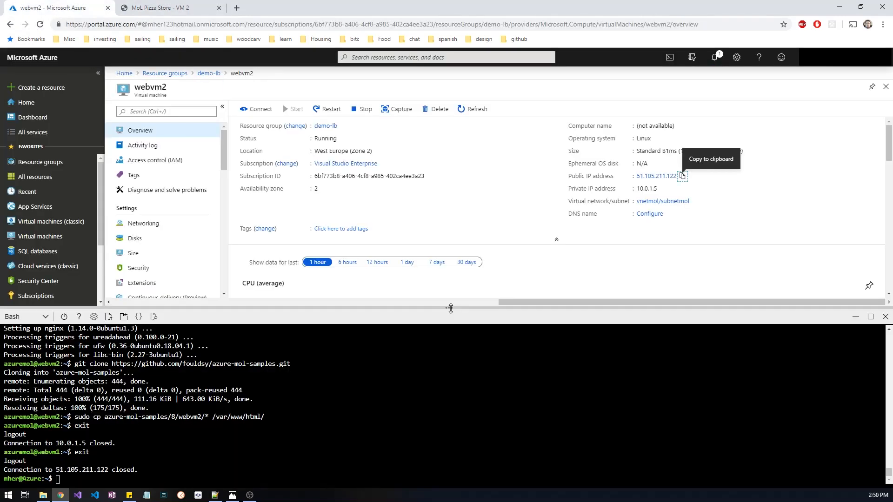
left_click_drag(449, 308, 442, 386)
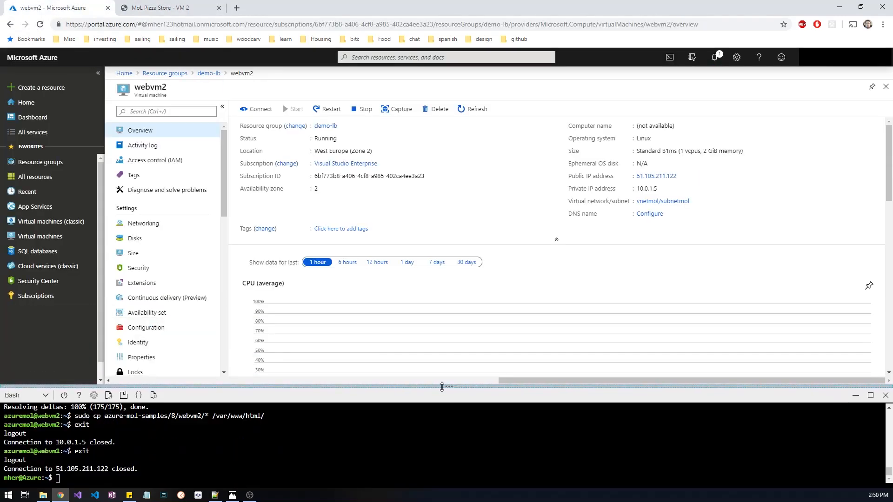
scroll(204, 174, "down", 5)
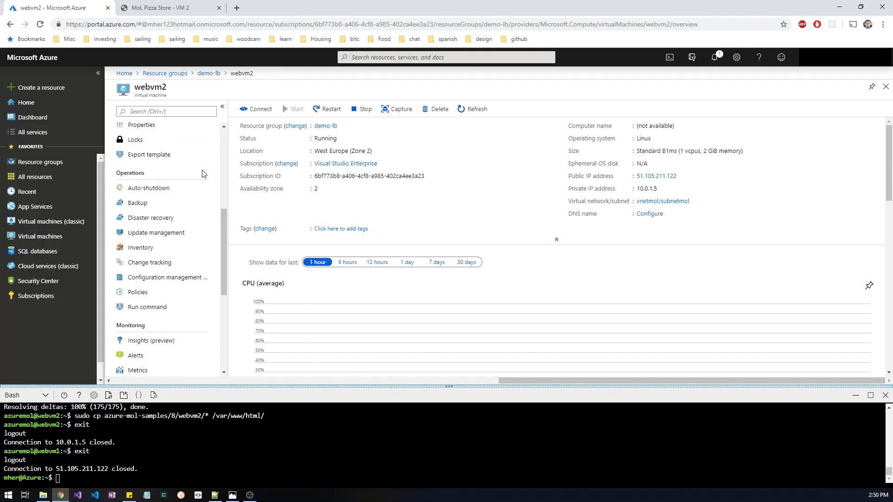
scroll(204, 174, "down", 3)
scroll(205, 139, "up", 10)
Step: Open the export template of the demo-lb resource group and examine its parameters, including the default name of webvm1
left_click(208, 73)
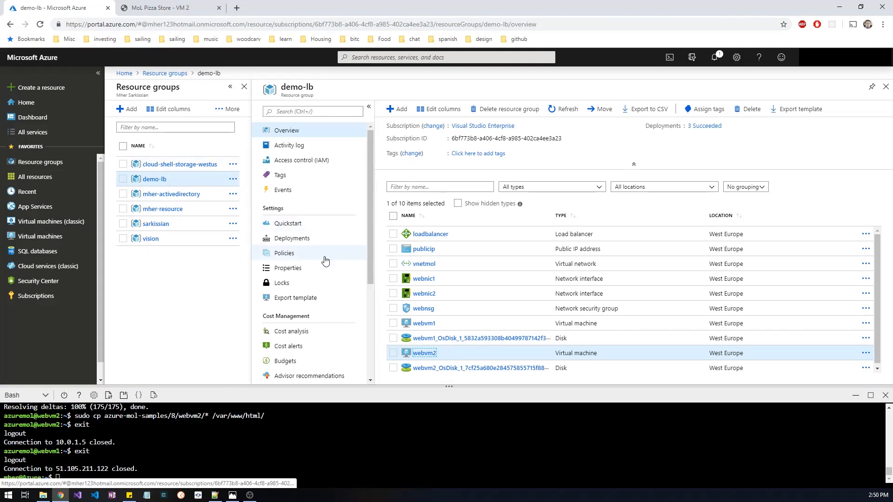
left_click(310, 302)
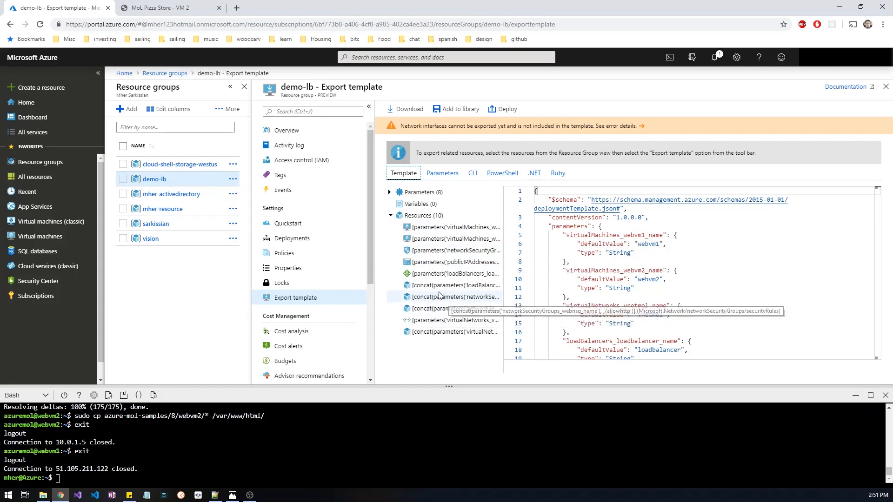
left_click(420, 195)
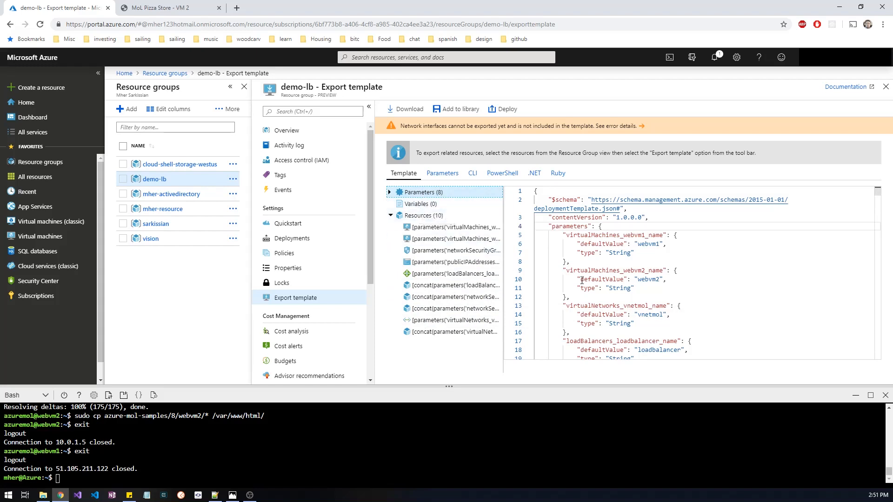
left_click_drag(638, 245, 652, 245)
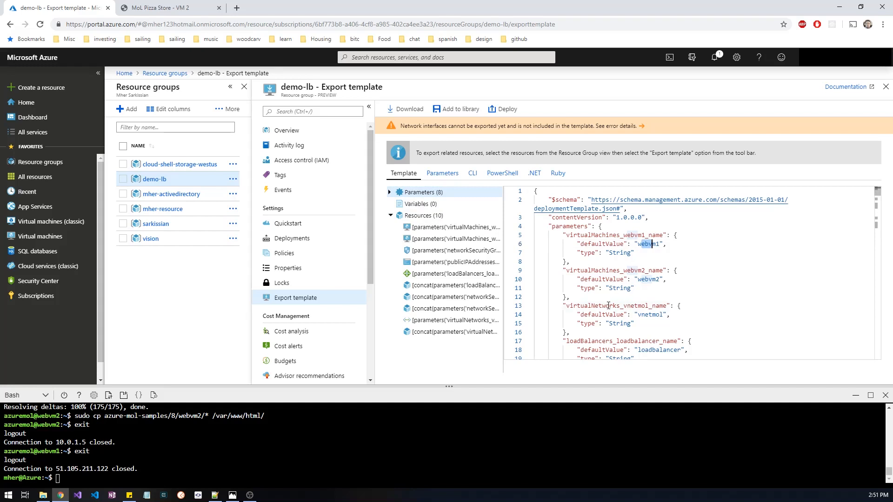